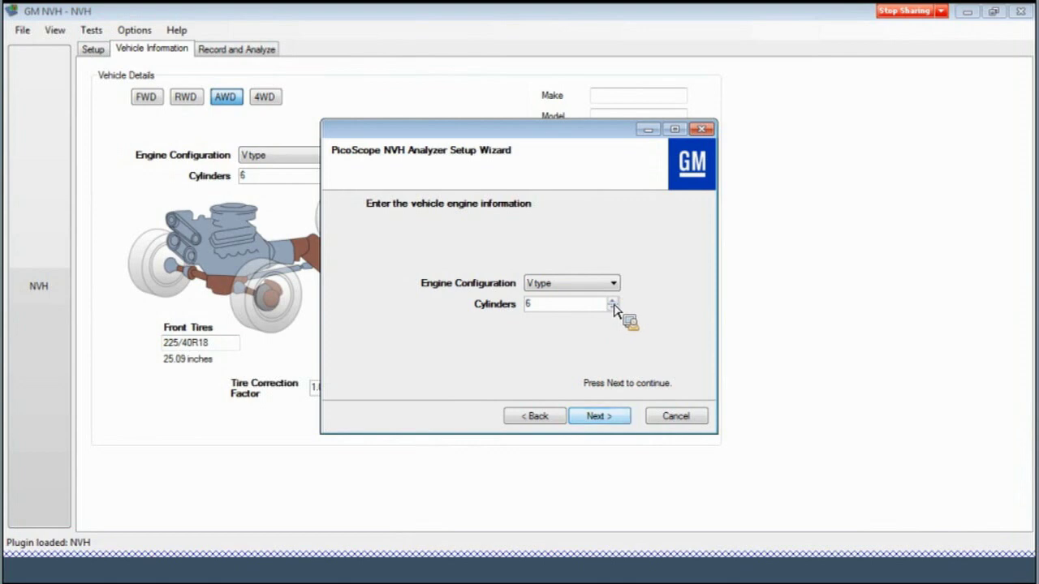
- Accept the V type, 6-cylinder engine, choose the 4WD drivetrain and enter a rear differential ratio of 3.42
{"action": "left_click", "coordinate": [605, 419]}
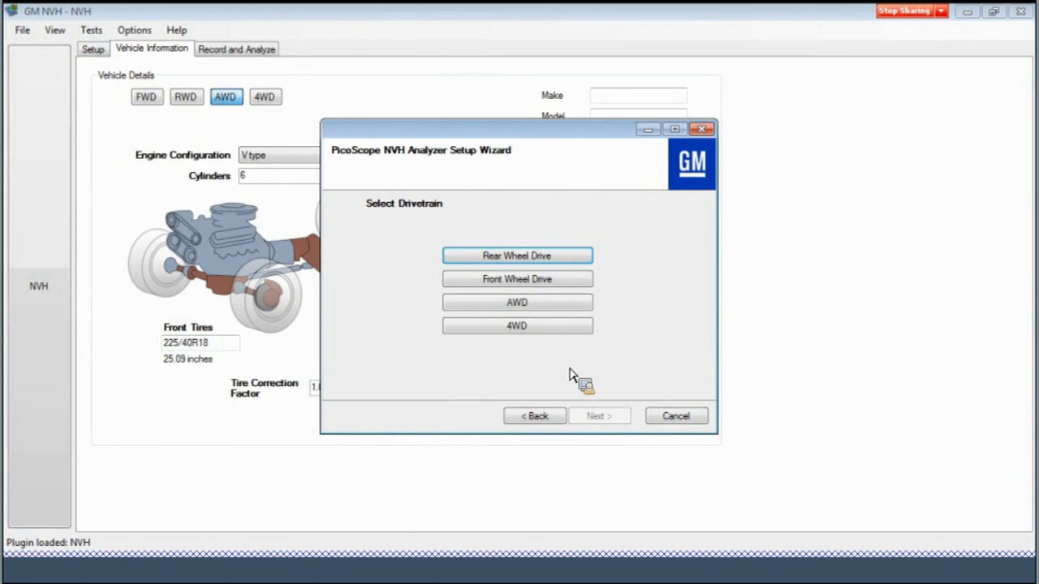
{"action": "left_click", "coordinate": [540, 325]}
{"action": "type", "text": "3"}
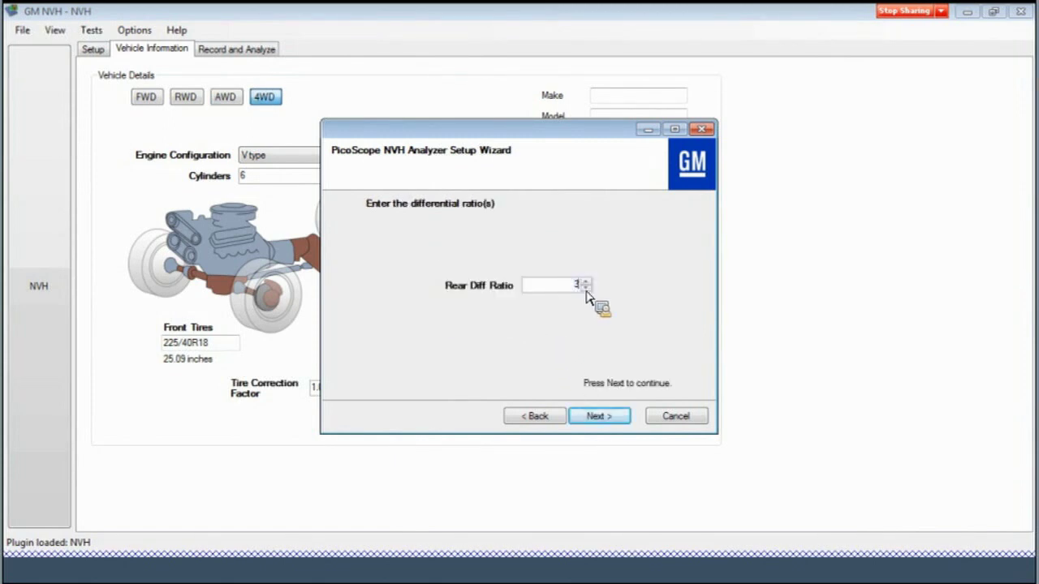
{"action": "type", "text": ".42"}
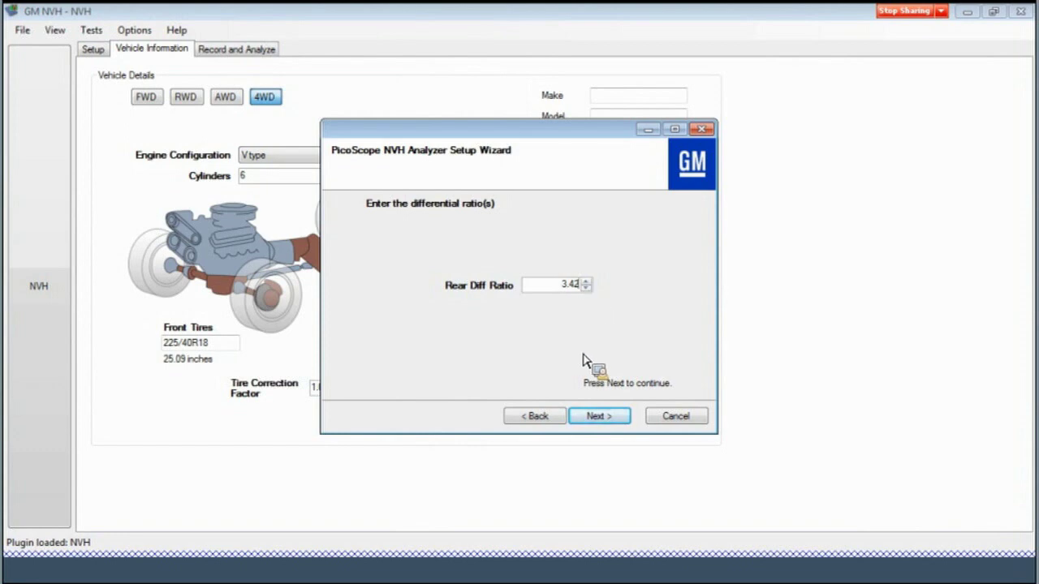
{"action": "left_click", "coordinate": [602, 422]}
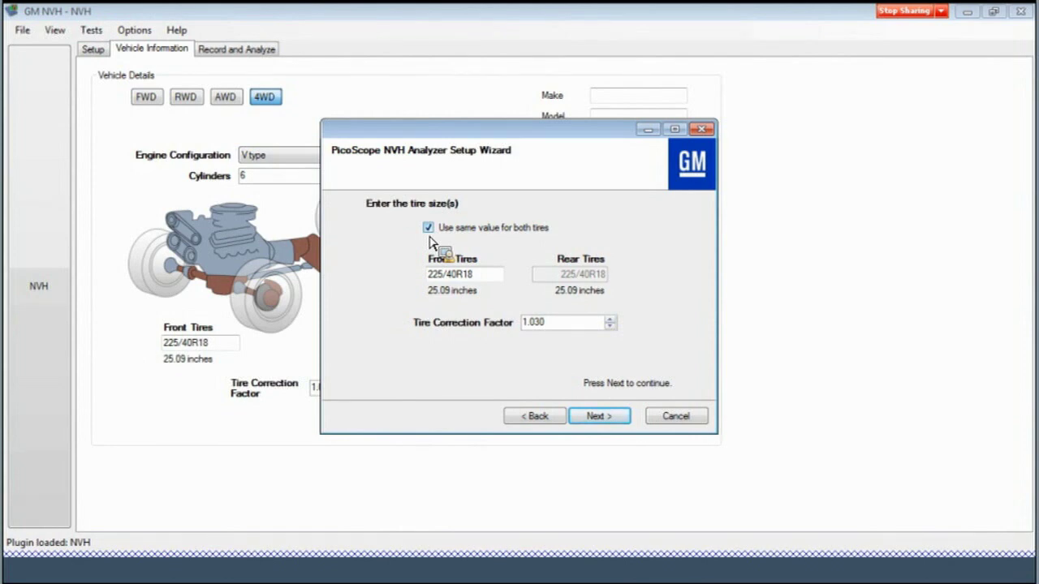
- Set the tire size to 265/70R17 for both front and rear tires and proceed to the sensor settings
{"action": "left_click", "coordinate": [441, 280]}
{"action": "key", "text": "BackSpace"}
{"action": "type", "text": "6"}
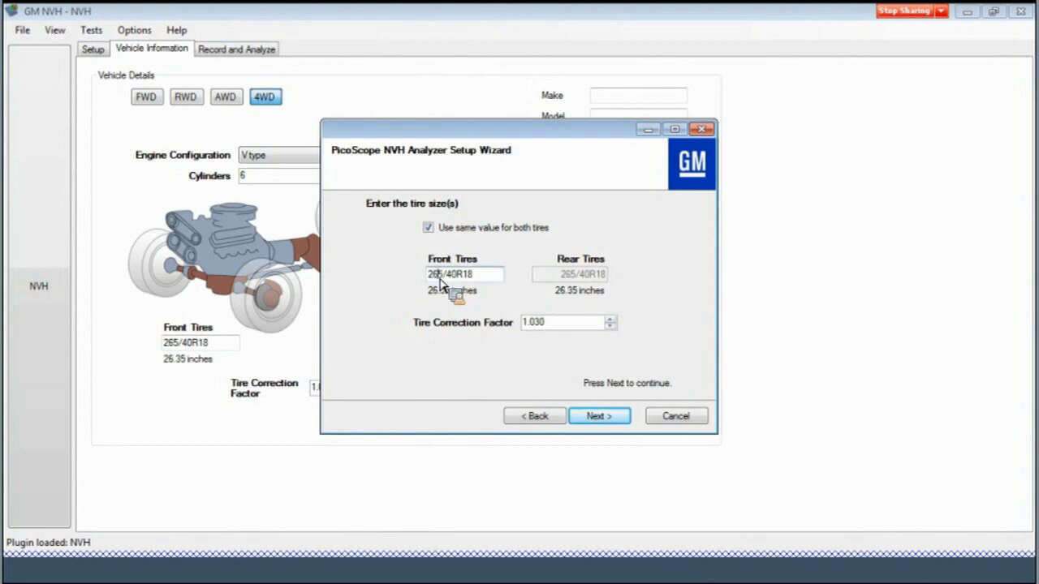
{"action": "left_click", "coordinate": [452, 276]}
{"action": "key", "text": "BackSpace"}
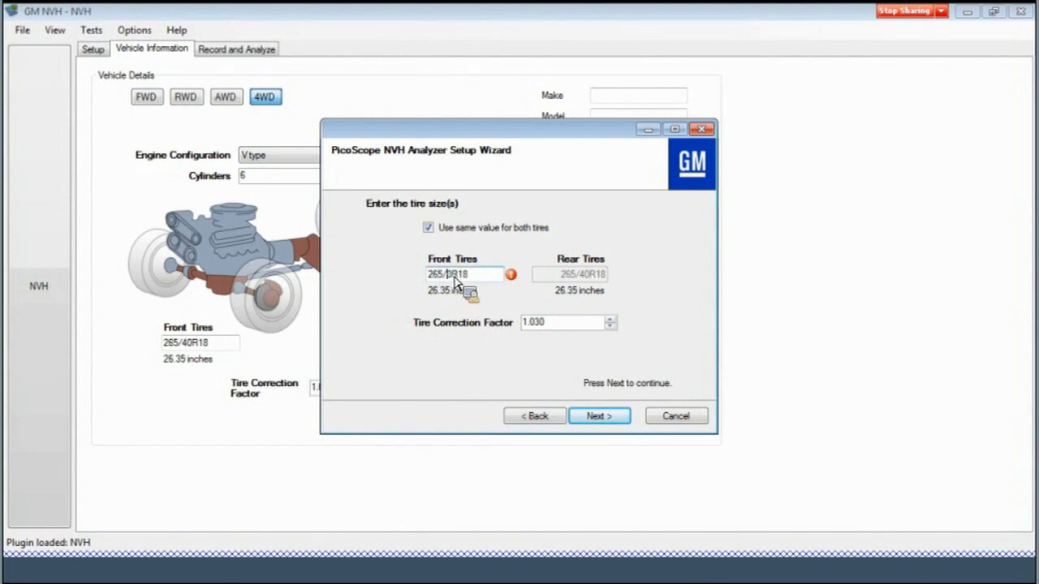
{"action": "type", "text": "7"}
{"action": "left_click", "coordinate": [475, 278]}
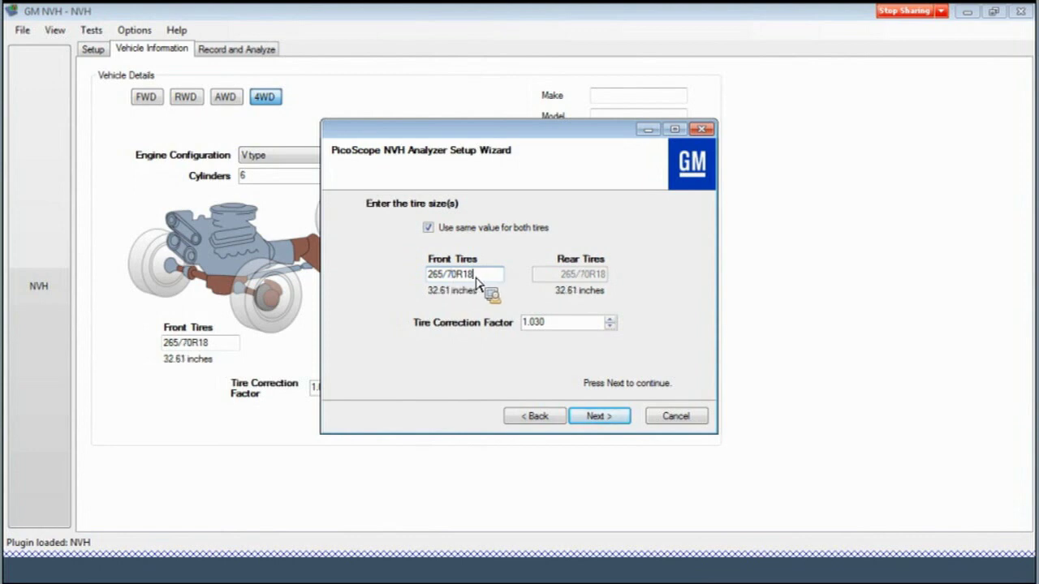
{"action": "key", "text": "BackSpace"}
{"action": "type", "text": "7"}
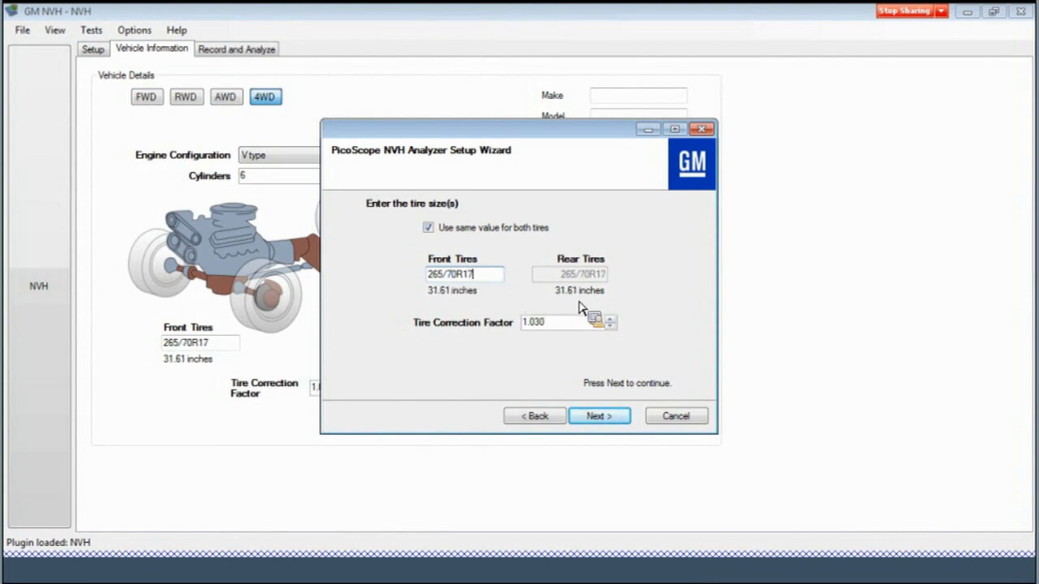
{"action": "left_click", "coordinate": [600, 417]}
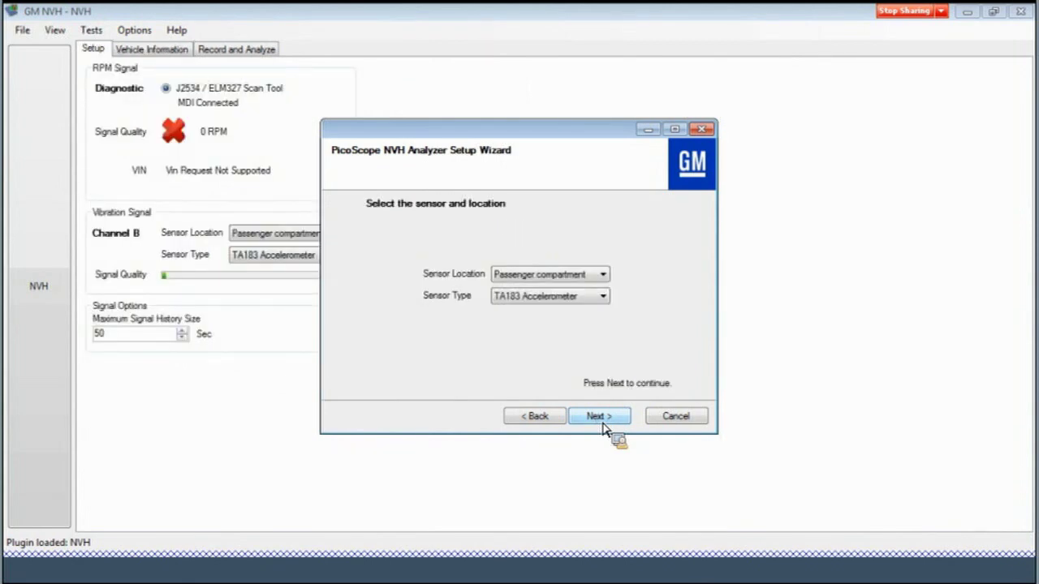
- Accept the TA183 Accelerometer in the passenger compartment and complete the NVH setup wizard
{"action": "left_click", "coordinate": [600, 417]}
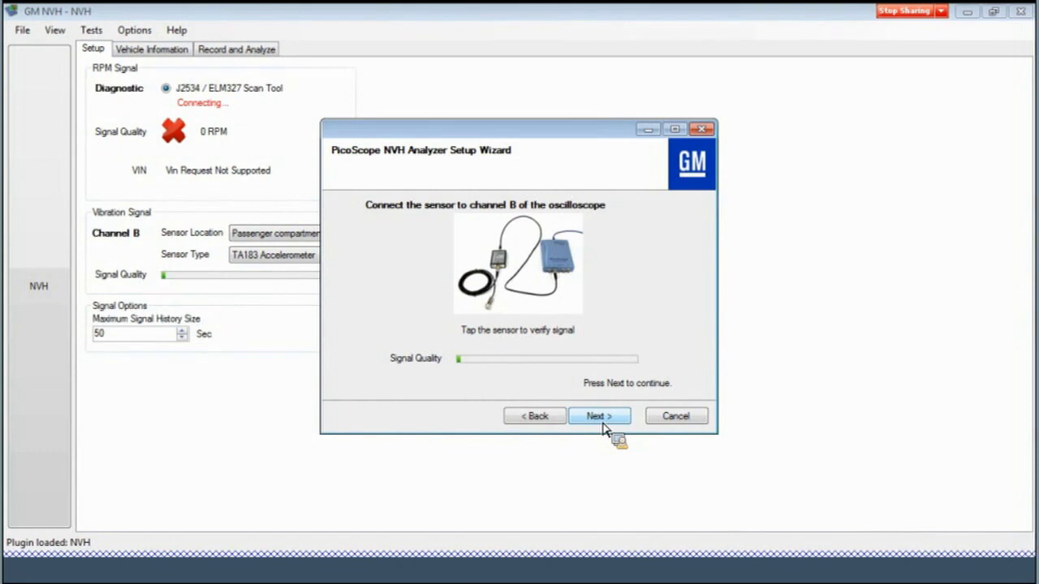
{"action": "left_click", "coordinate": [603, 428]}
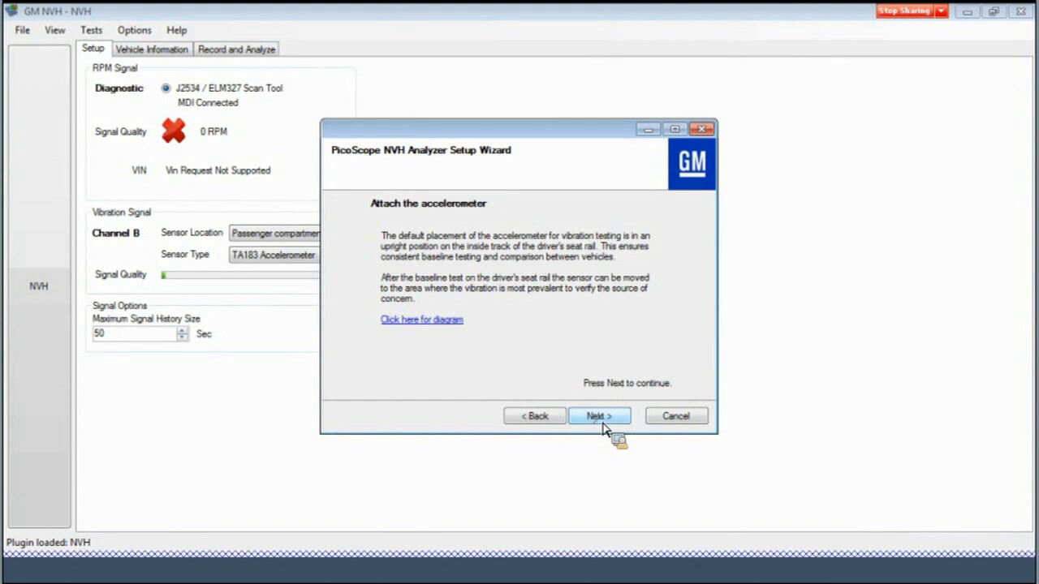
{"action": "left_click", "coordinate": [602, 422]}
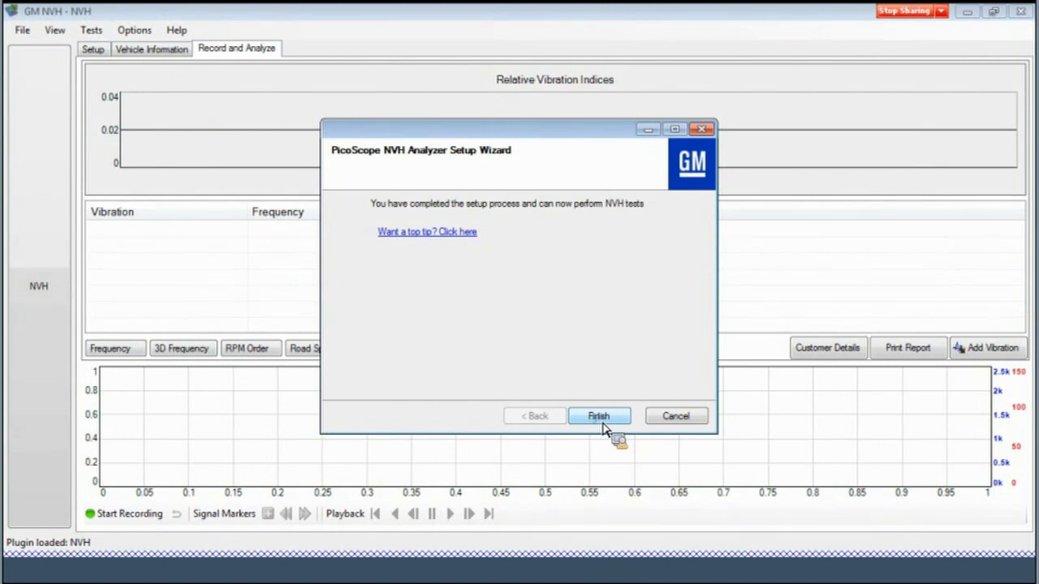
{"action": "left_click", "coordinate": [599, 416]}
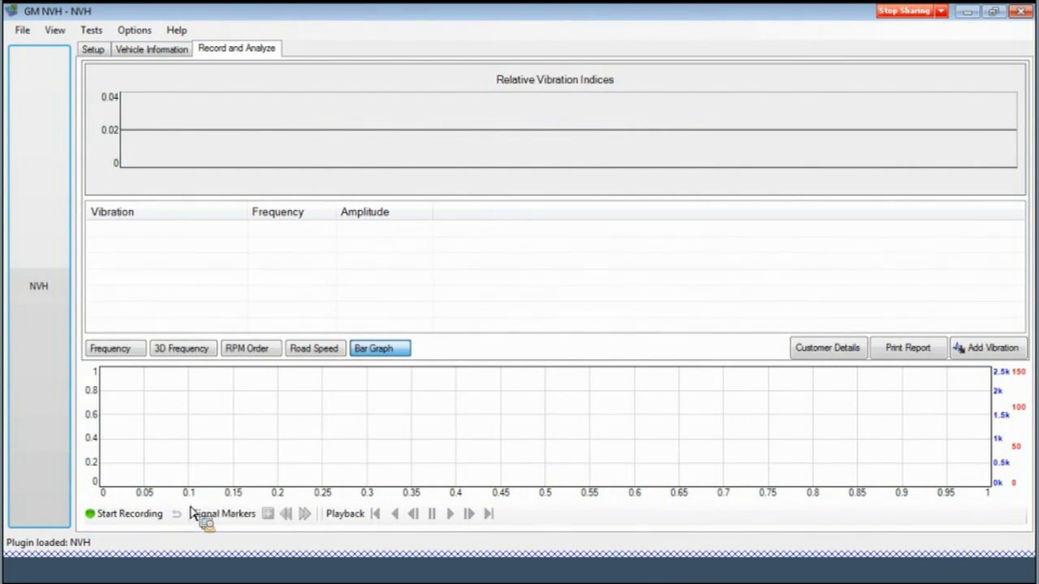
- Record a vibration test run and save the stopped recording
{"action": "left_click", "coordinate": [149, 516]}
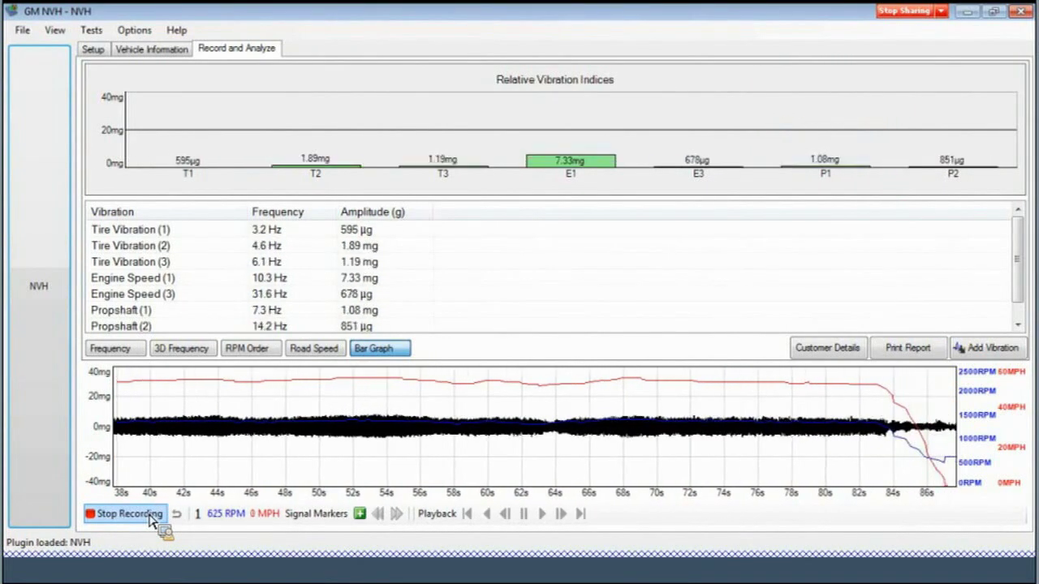
{"action": "left_click", "coordinate": [150, 516]}
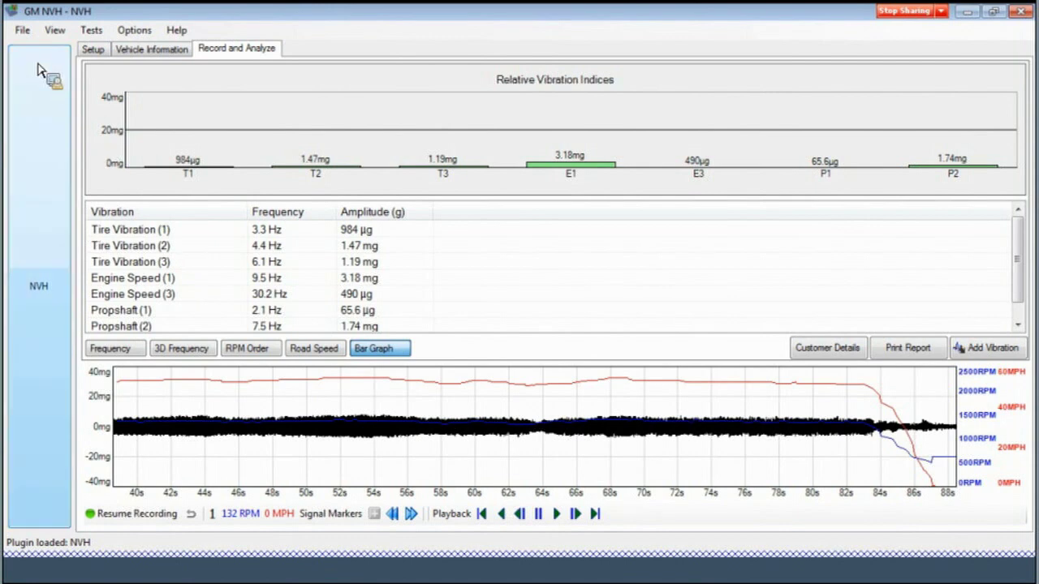
{"action": "left_click", "coordinate": [23, 30]}
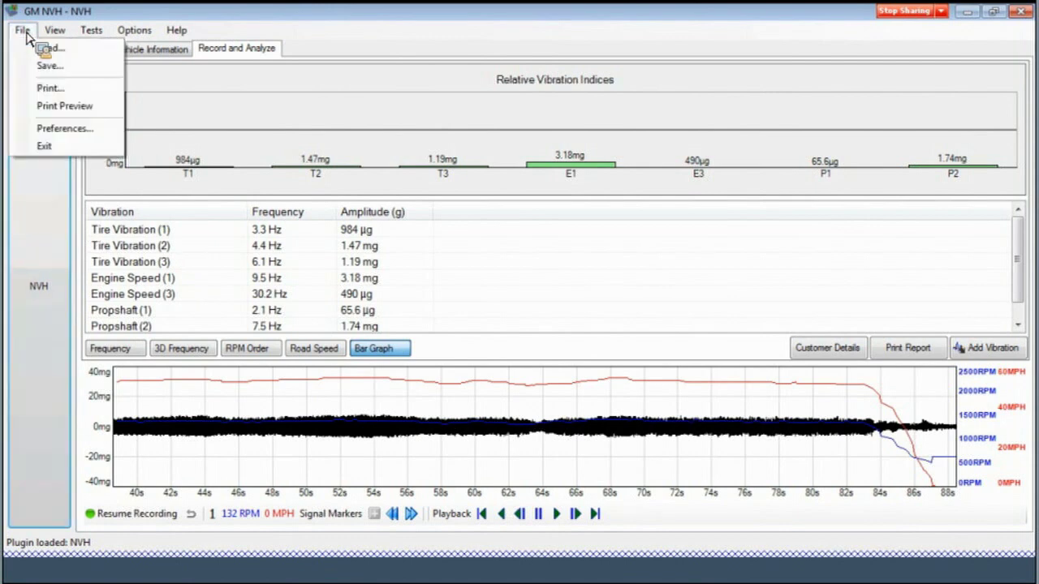
{"action": "left_click", "coordinate": [51, 69]}
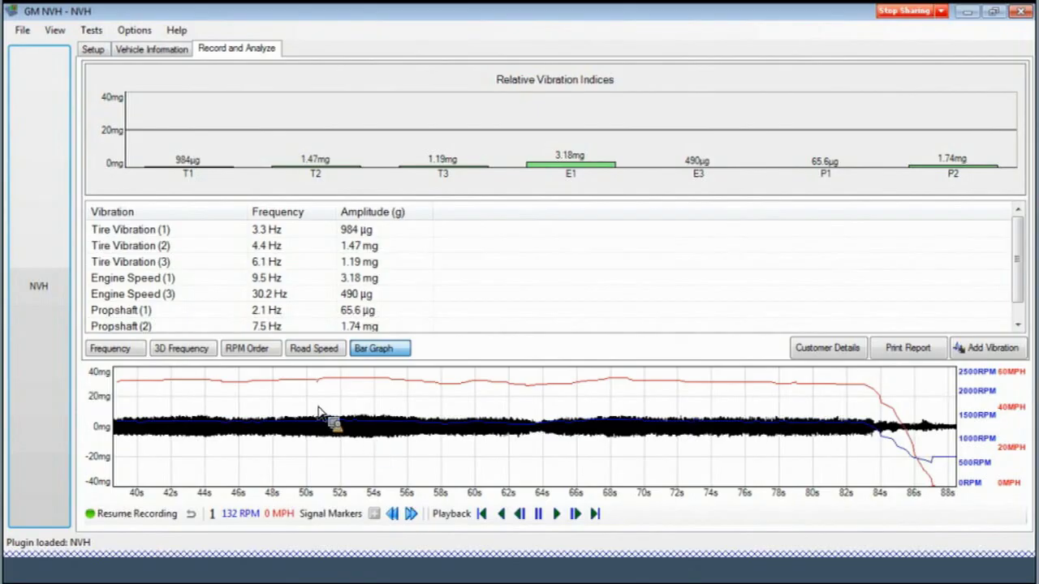
- Move the analysis window to about 43–50 s of the recording and examine the Road Speed, RPM Order, 3D Frequency and Frequency graphs
{"action": "left_click_drag", "start_coordinate": [427, 414], "coordinate": [429, 414]}
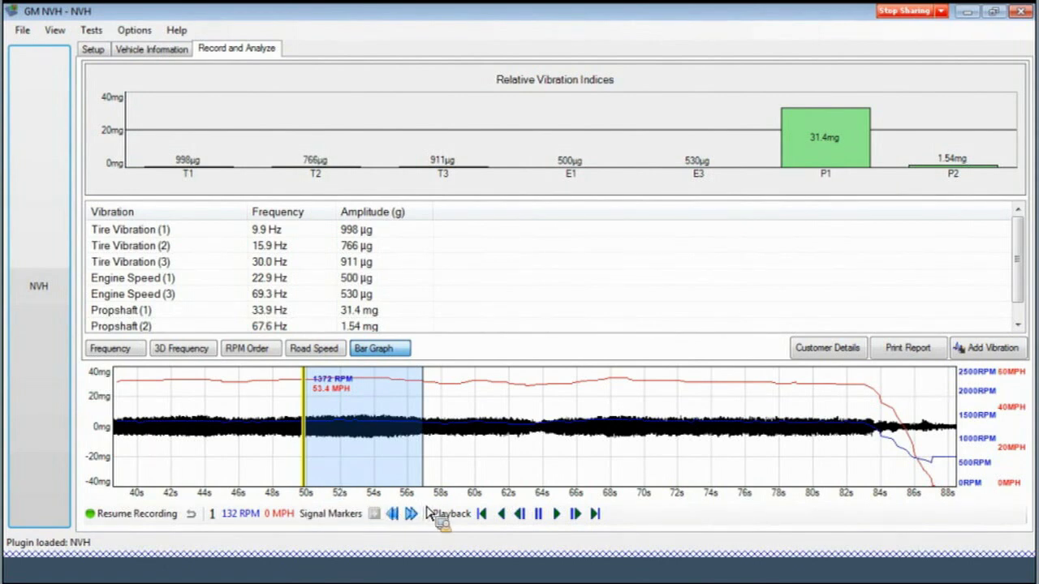
{"action": "mouse_move", "coordinate": [365, 442]}
{"action": "left_mouse_down"}
{"action": "mouse_move", "coordinate": [479, 445]}
{"action": "mouse_move", "coordinate": [235, 432]}
{"action": "left_mouse_up"}
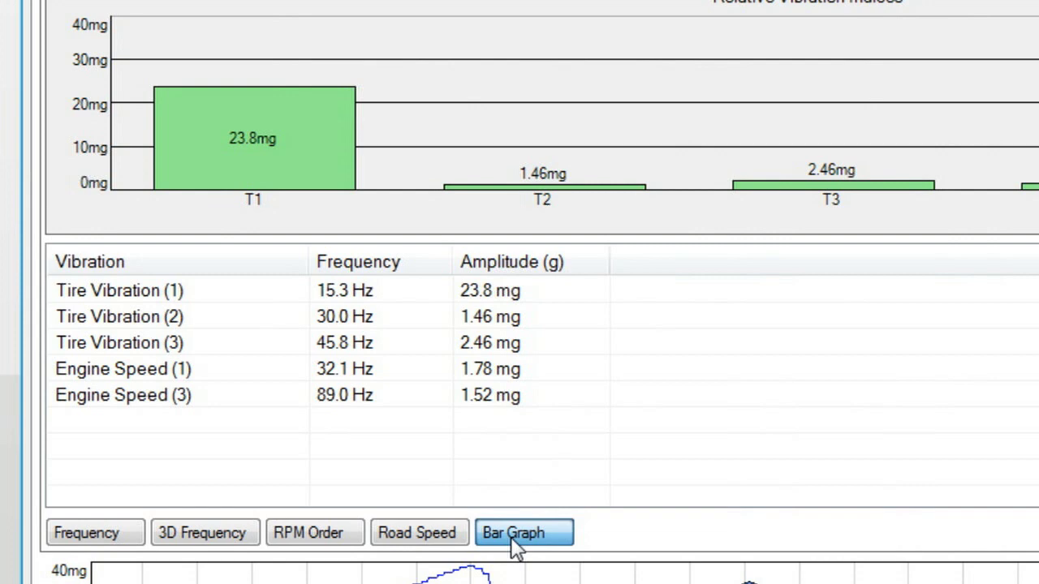
{"action": "left_click", "coordinate": [413, 530]}
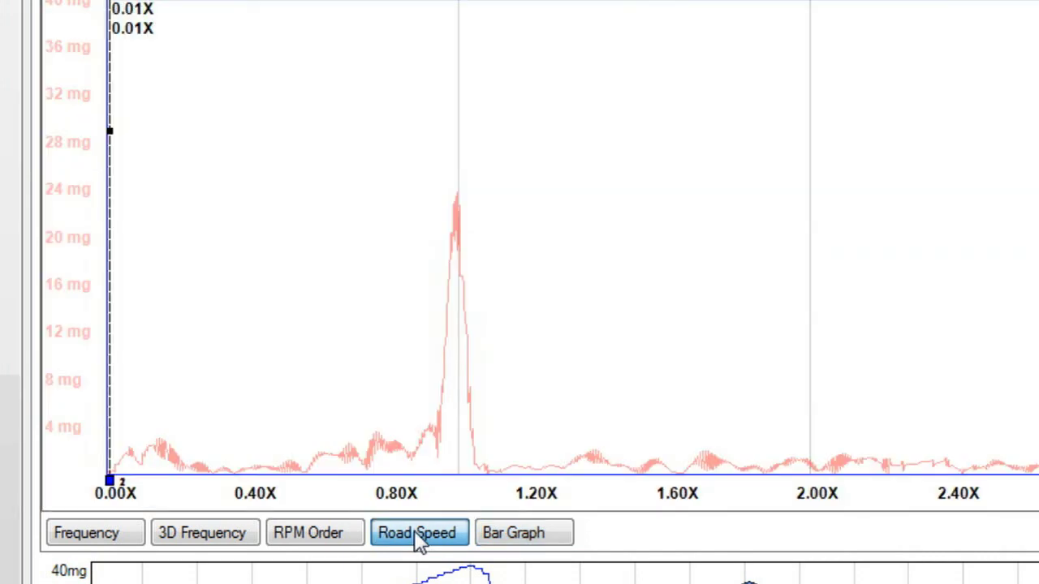
{"action": "left_click", "coordinate": [312, 539]}
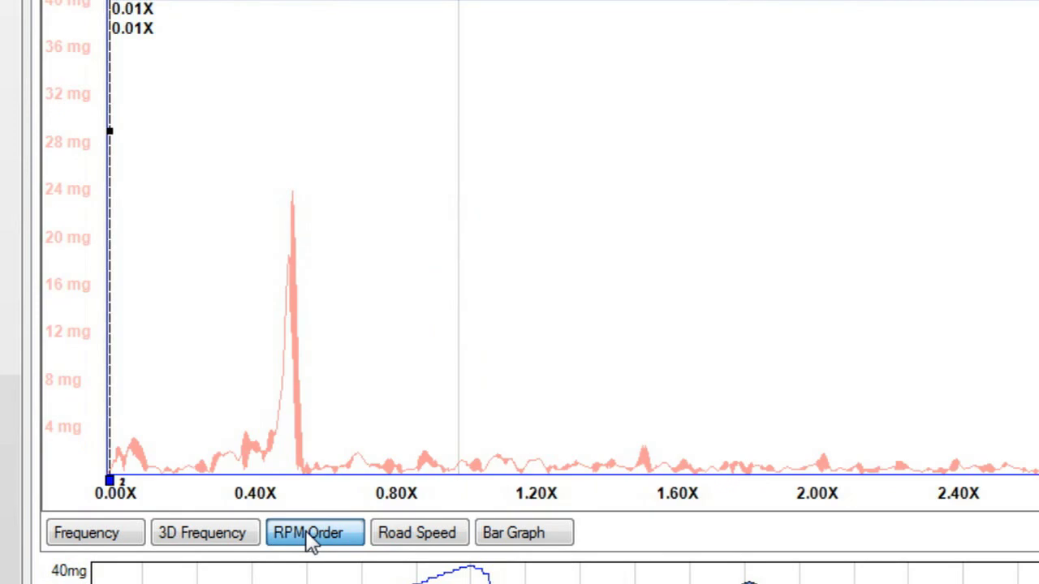
{"action": "left_click", "coordinate": [210, 545]}
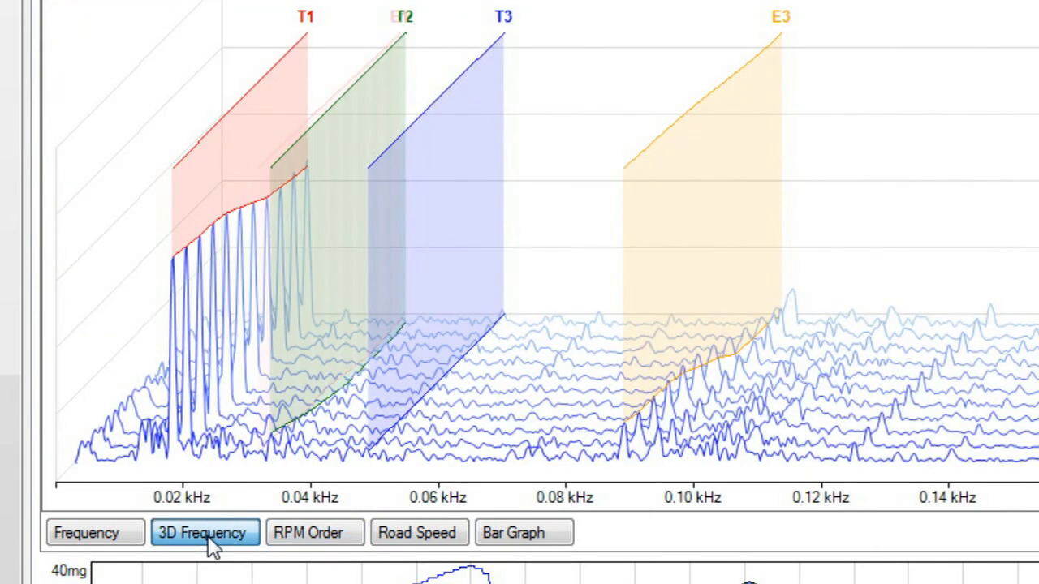
{"action": "left_click", "coordinate": [109, 540]}
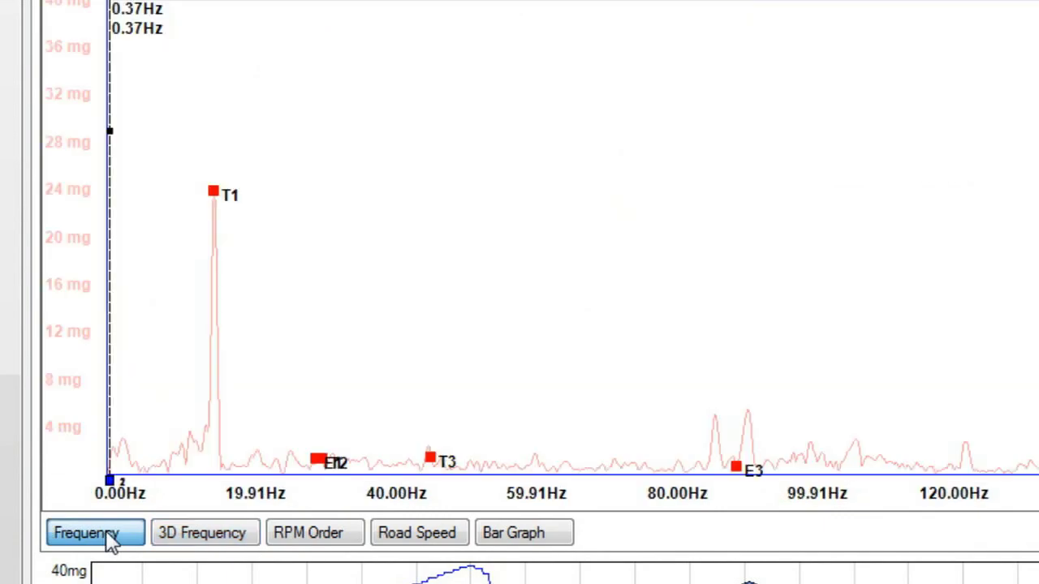
{"action": "left_click", "coordinate": [202, 533]}
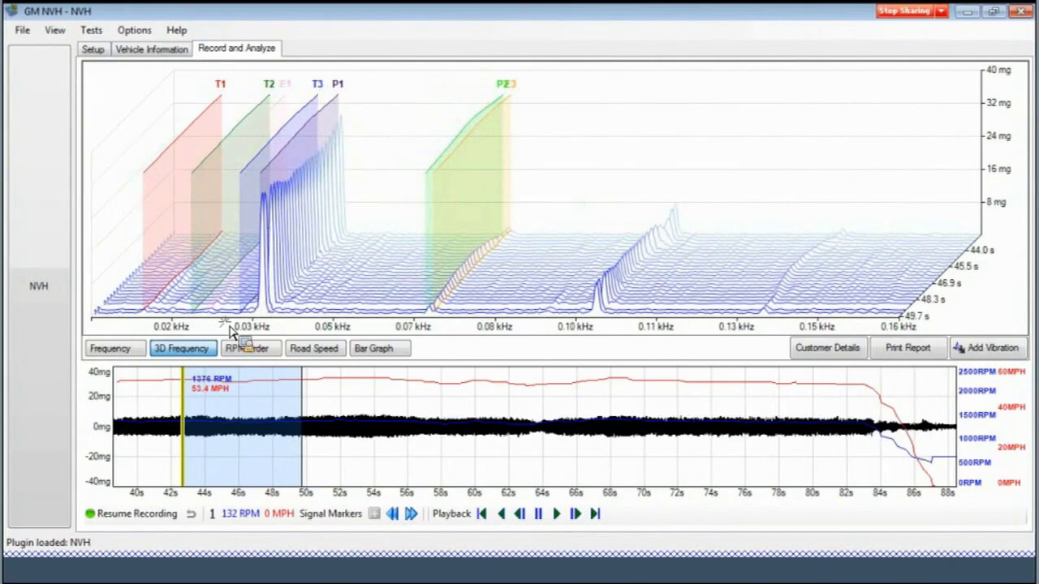
- Rotate the 3D frequency graph and read the help article for the P1 propshaft vibration
{"action": "left_click_drag", "start_coordinate": [229, 331], "coordinate": [382, 267]}
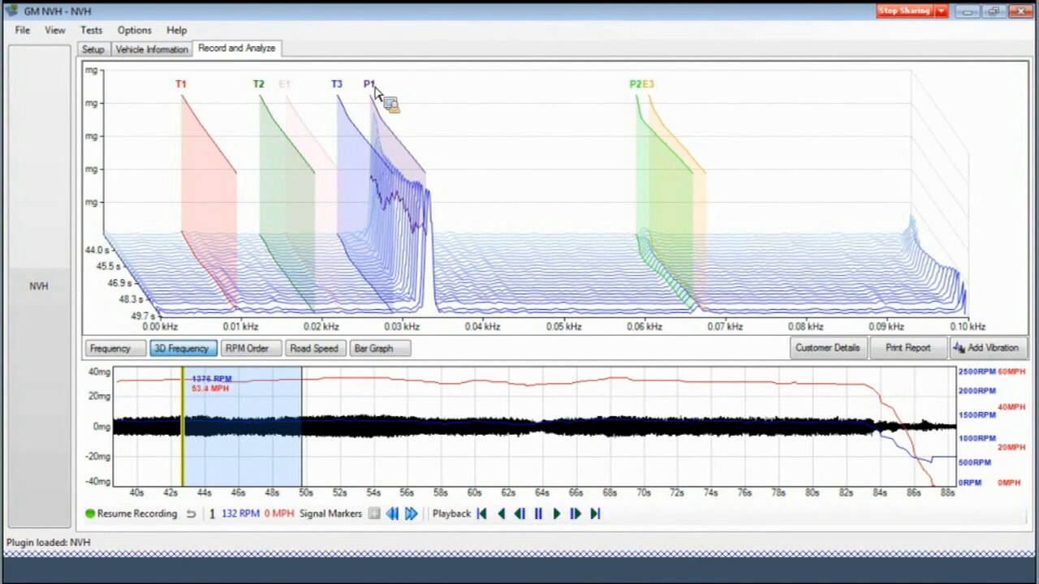
{"action": "mouse_move", "coordinate": [374, 90]}
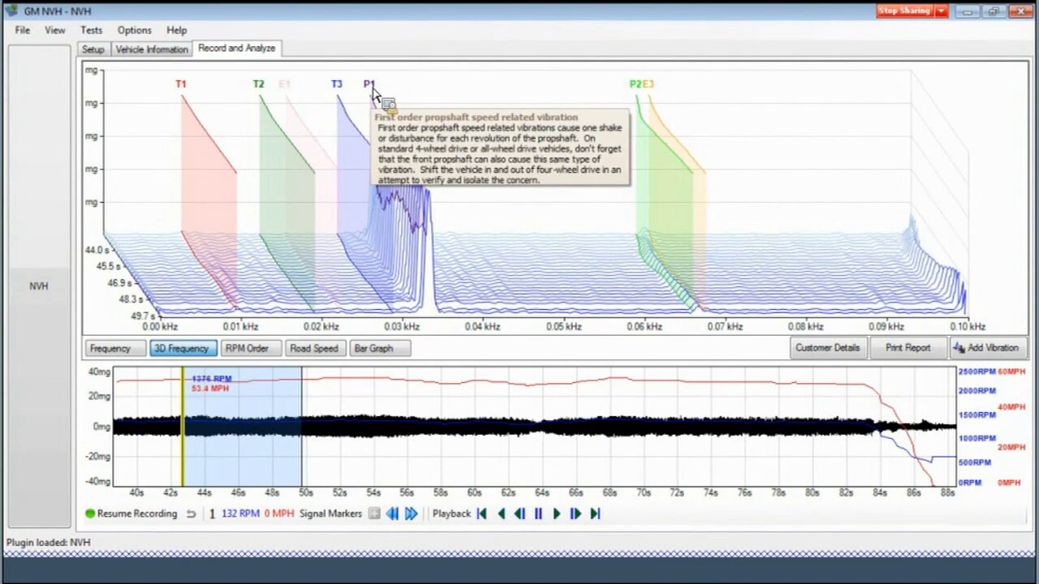
{"action": "left_click", "coordinate": [372, 88]}
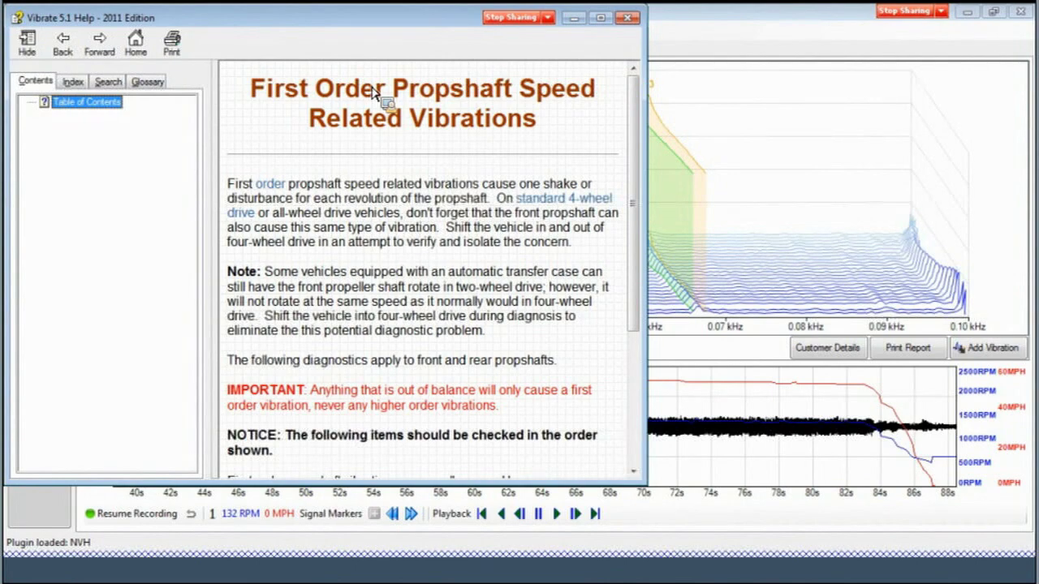
{"action": "key", "text": "alt+F4"}
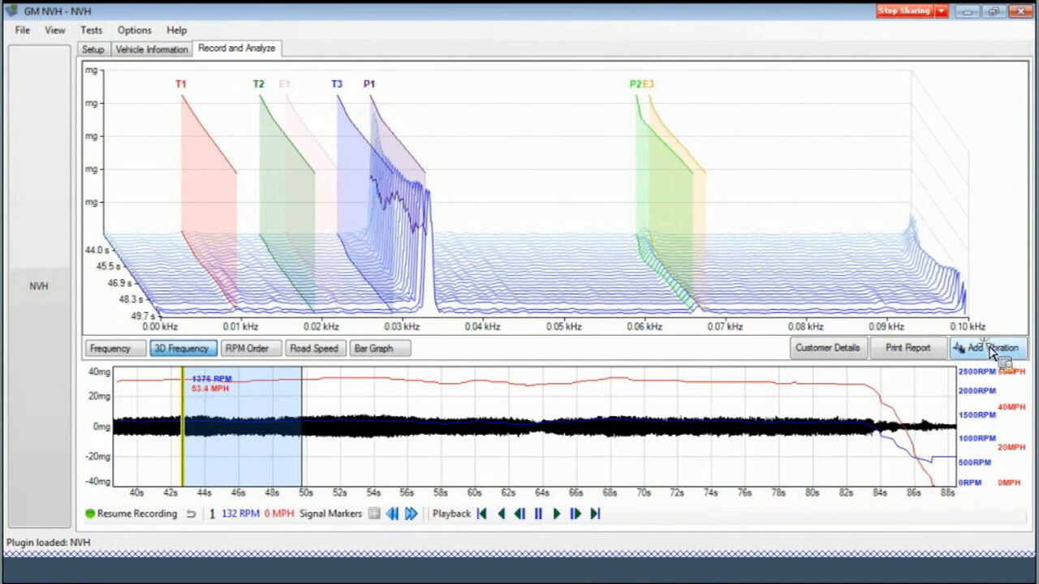
- Review the tire, engine, propshaft and accessory vibration orders that can be added to the graph
{"action": "left_click", "coordinate": [990, 349]}
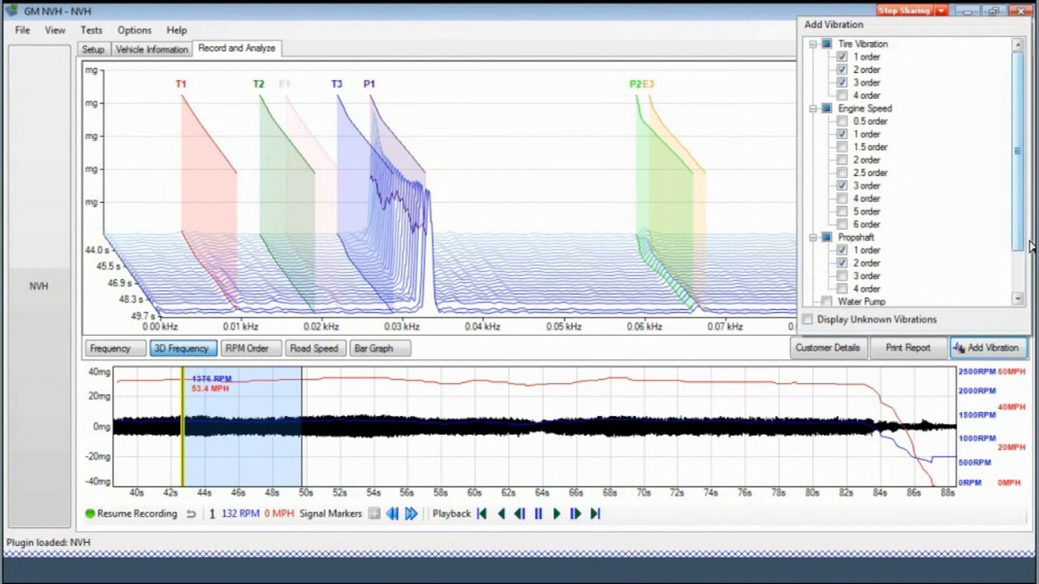
{"action": "left_click_drag", "start_coordinate": [1020, 233], "coordinate": [1029, 284]}
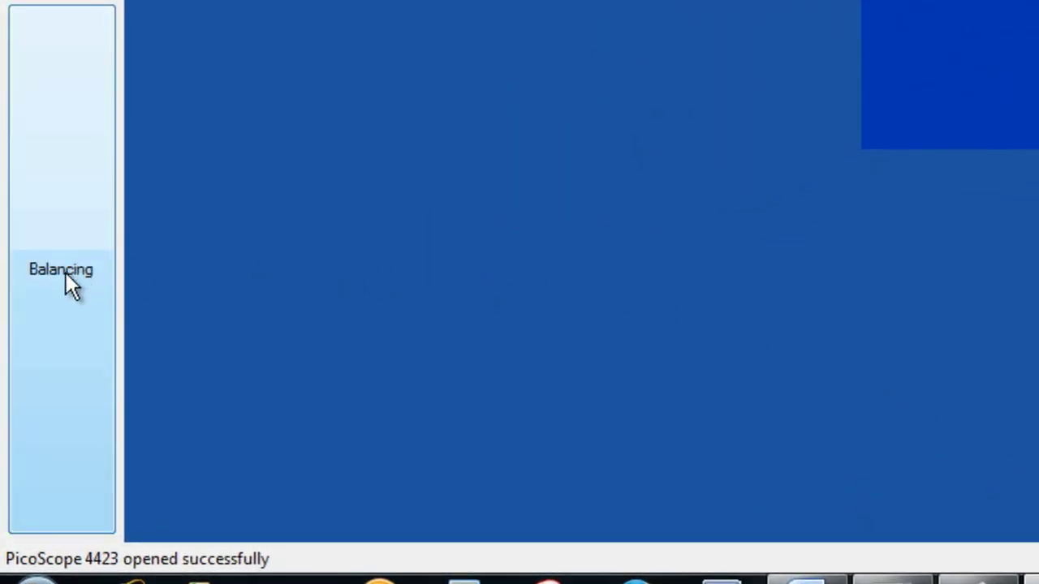
- Start a Hose Clamp Trial Balance in the Balancing module using the guided wizard
{"action": "left_click", "coordinate": [66, 273]}
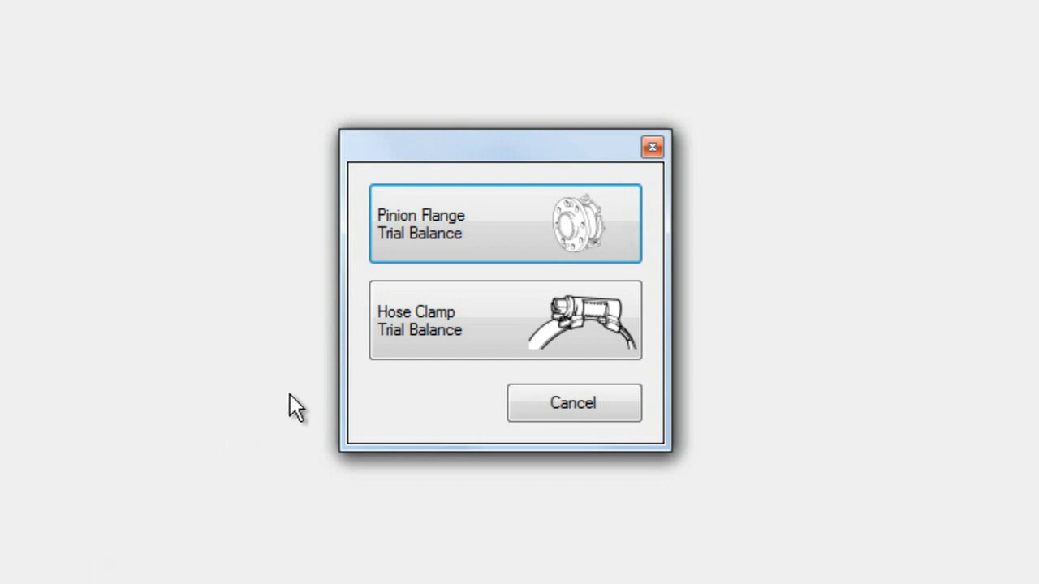
{"action": "left_click", "coordinate": [433, 328]}
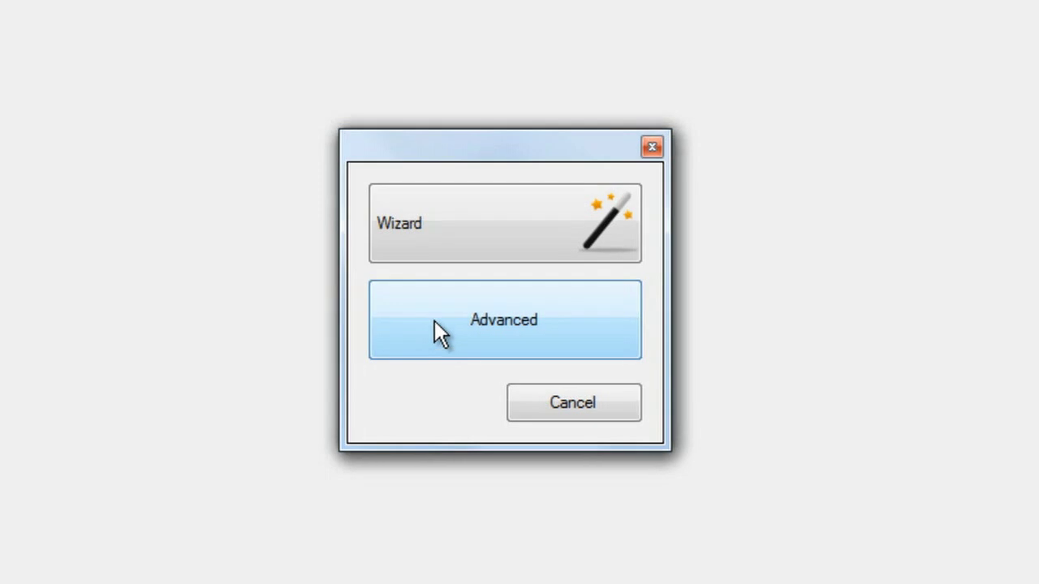
{"action": "left_click", "coordinate": [459, 235]}
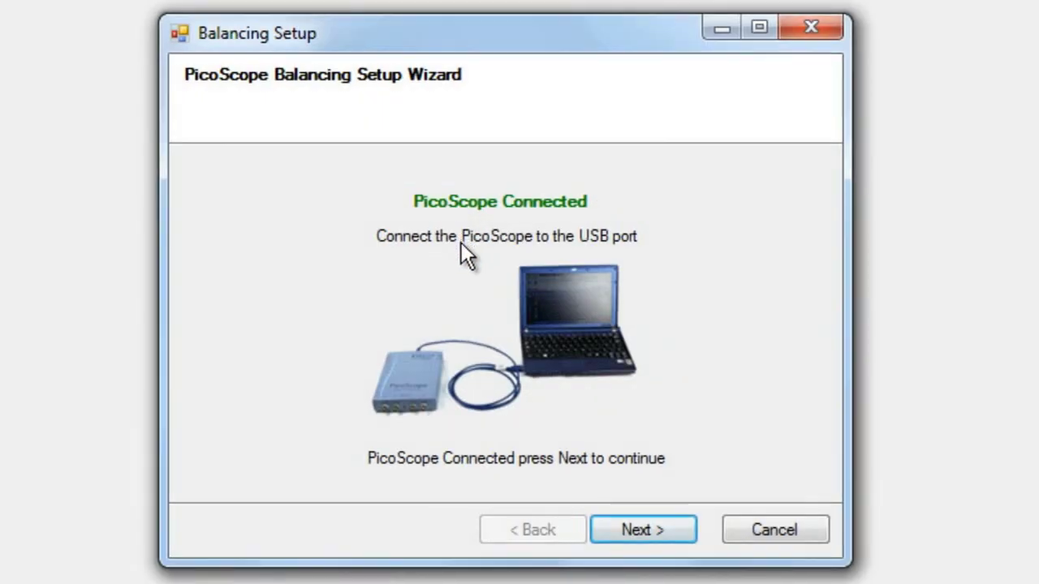
- Advance the balancing setup through the PicoScope connection, channel B accelerometer and optical sensor signal checks
{"action": "left_click", "coordinate": [656, 529]}
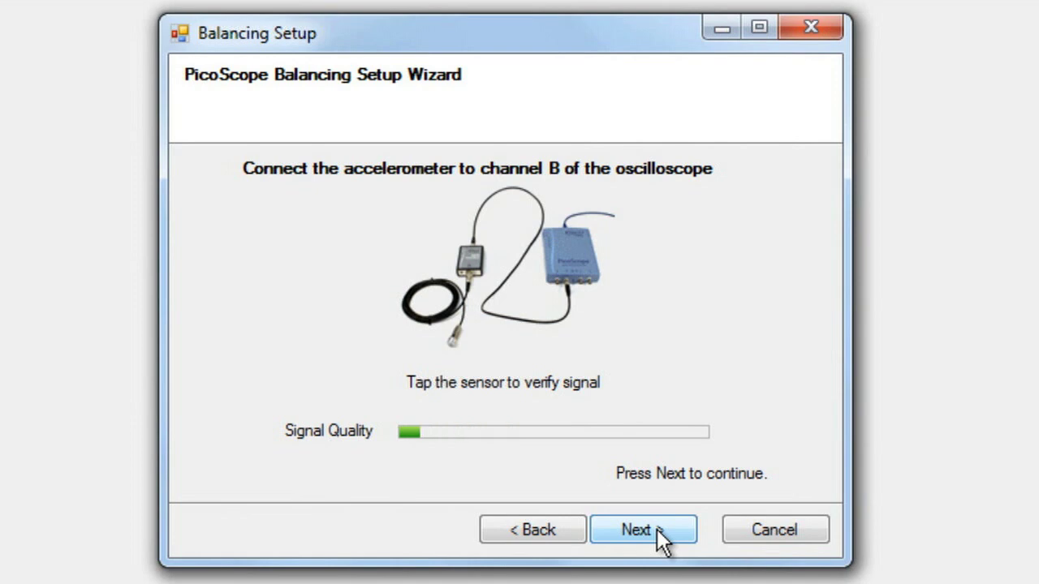
{"action": "left_click", "coordinate": [661, 538]}
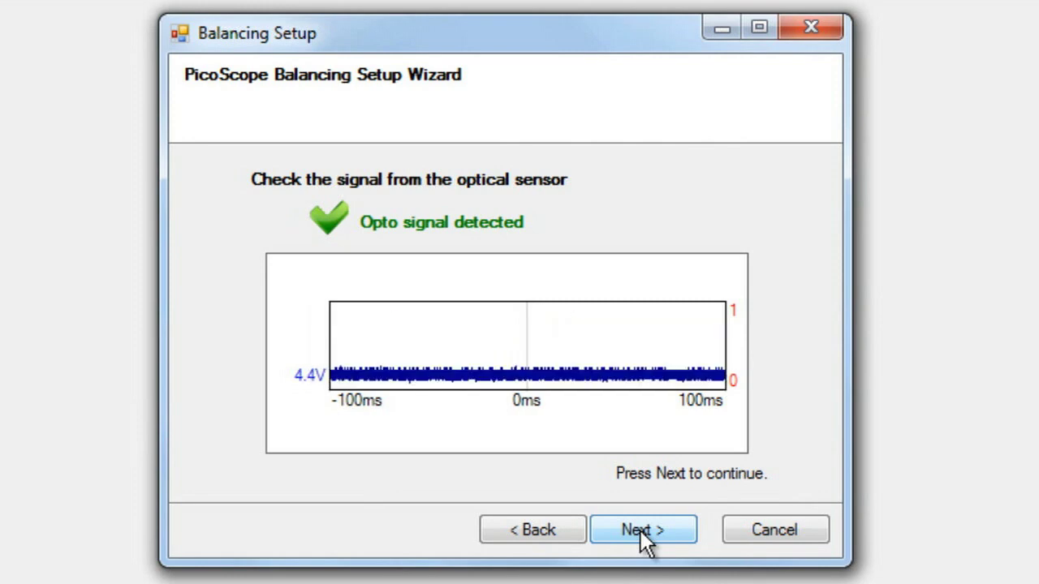
{"action": "left_click", "coordinate": [643, 536]}
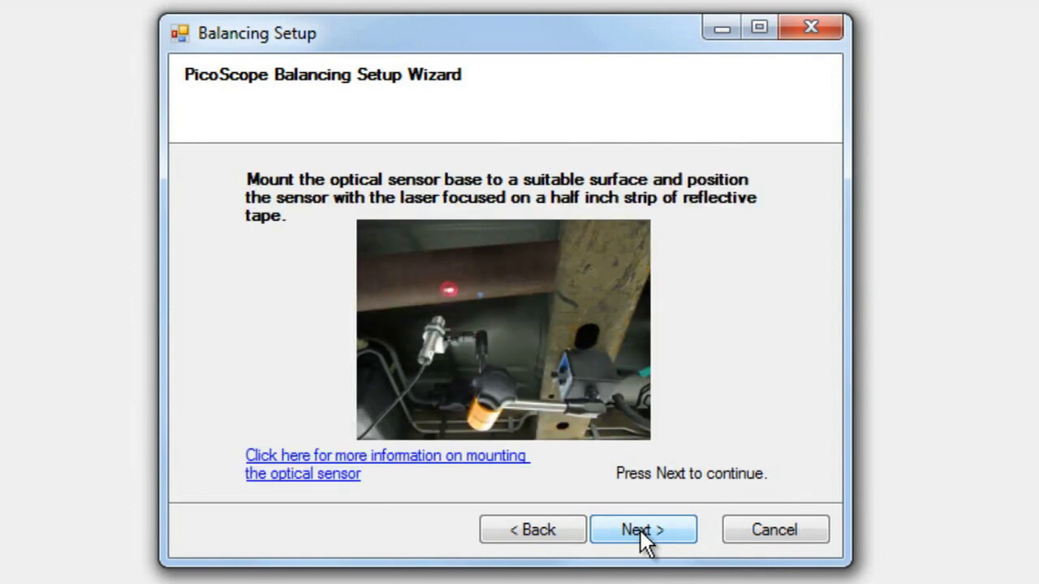